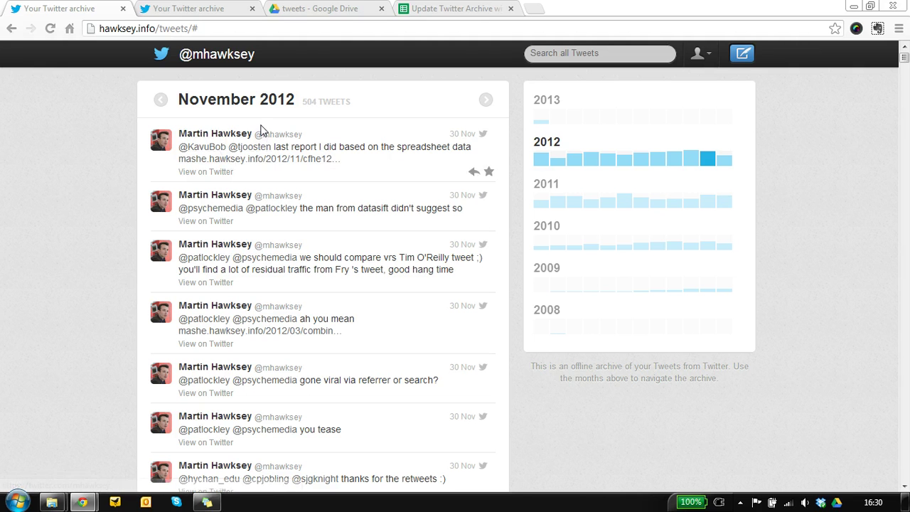
- Switch to the googledrive.com copy of the Twitter archive showing 504 tweets
{"action": "left_click", "coordinate": [168, 15]}
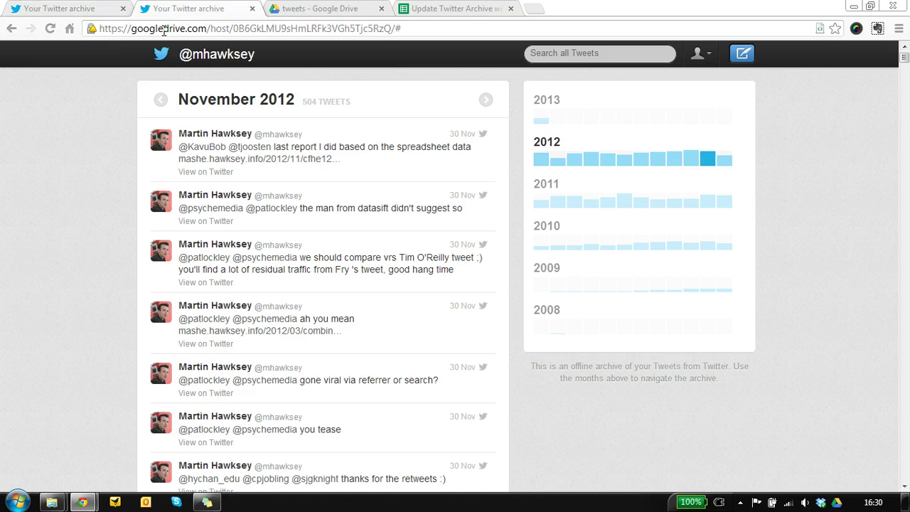
{"action": "left_click", "coordinate": [318, 12]}
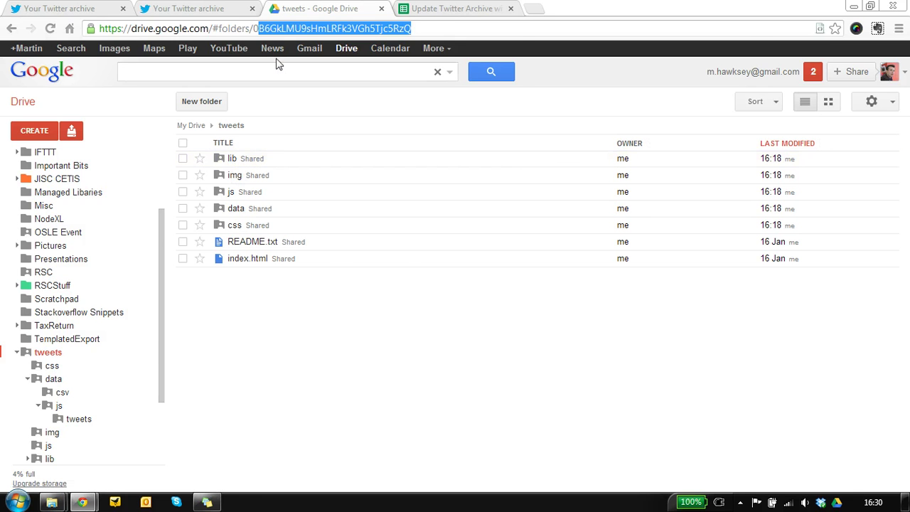
{"action": "left_click", "coordinate": [210, 10]}
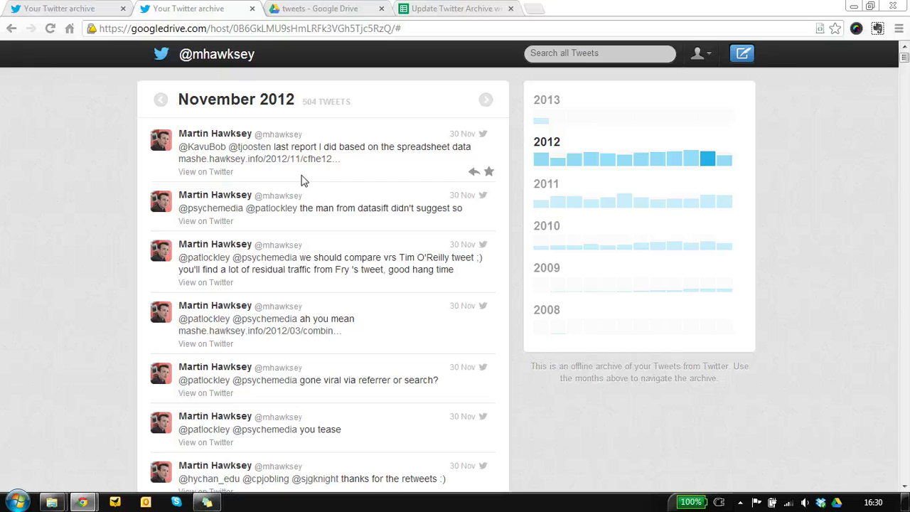
- Bring up the 'Update Twitter Archive with Google Drive' template with its Readme instructions
{"action": "left_click", "coordinate": [432, 12]}
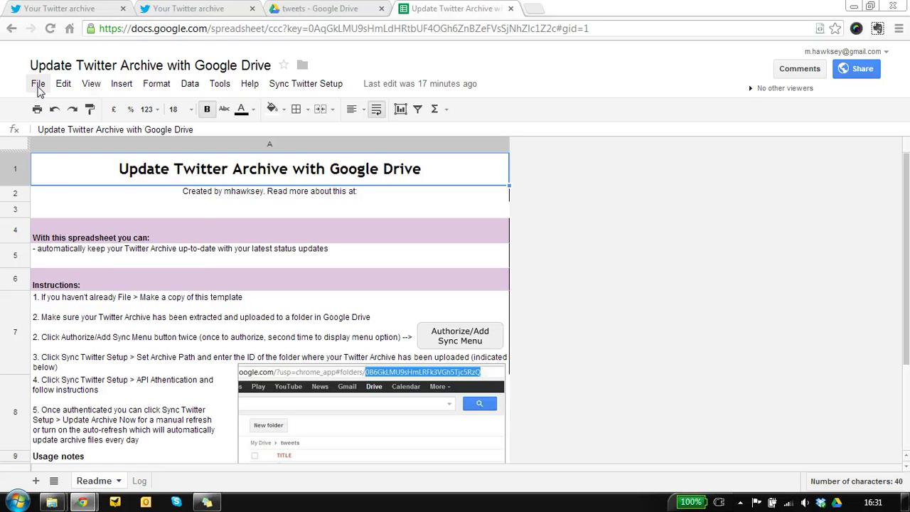
- Make a copy of the template named 'Copy of Update Twitter Archive with Google Drive'
{"action": "left_click", "coordinate": [38, 85]}
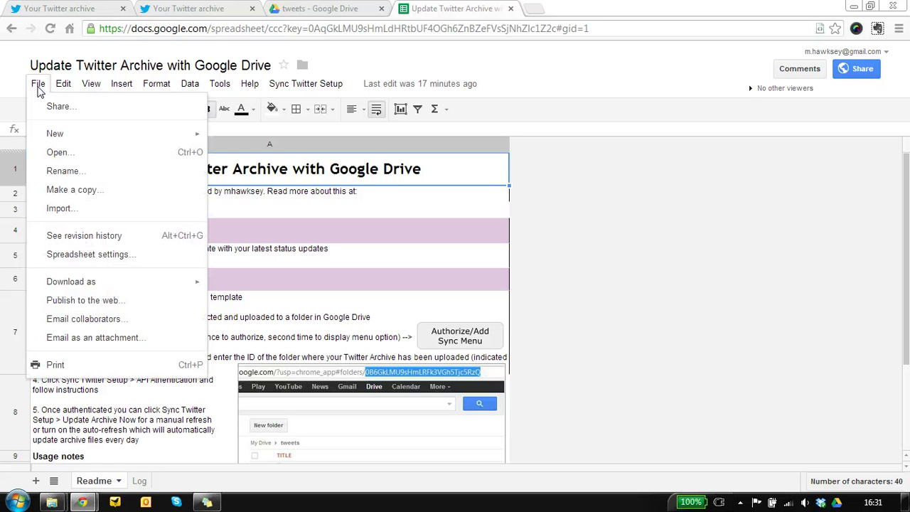
{"action": "left_click", "coordinate": [71, 190]}
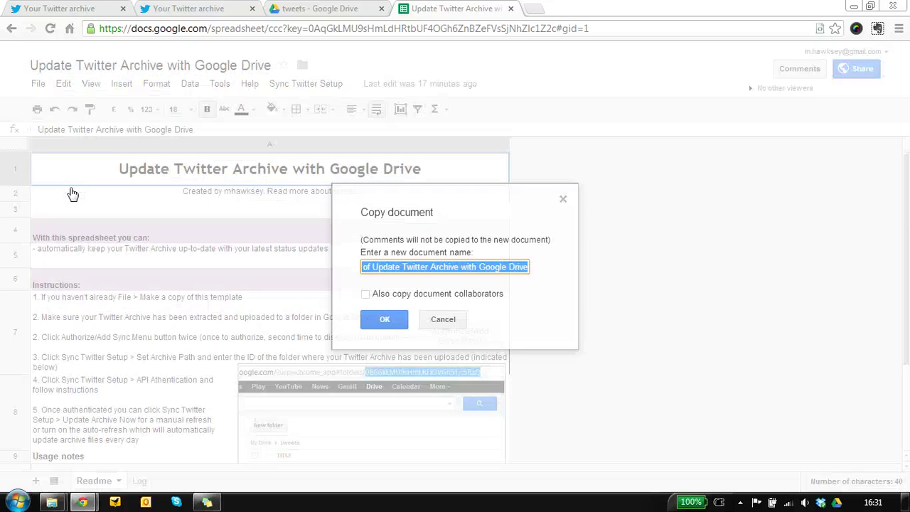
{"action": "left_click", "coordinate": [394, 320]}
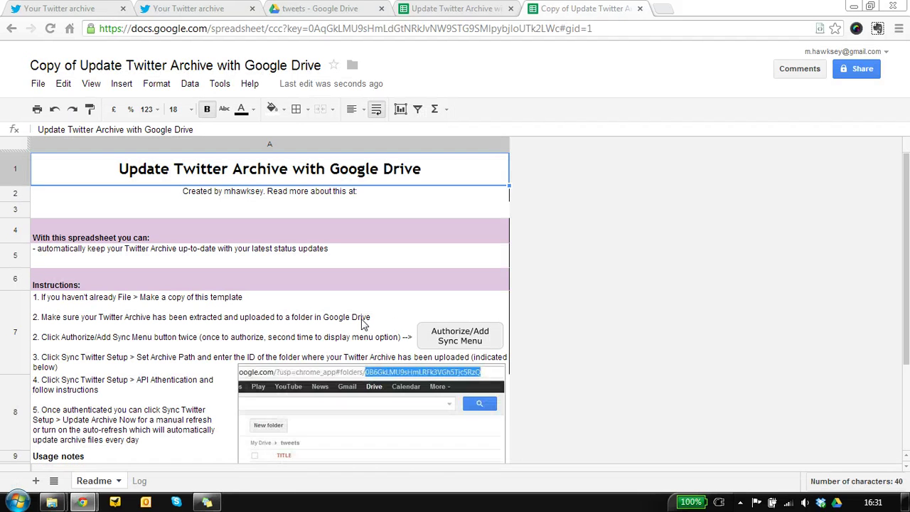
- Try Authorize/Add Sync Menu and dismiss the missing onOpen error
{"action": "scroll", "coordinate": [375, 321], "scroll_direction": "down", "scroll_amount": 1}
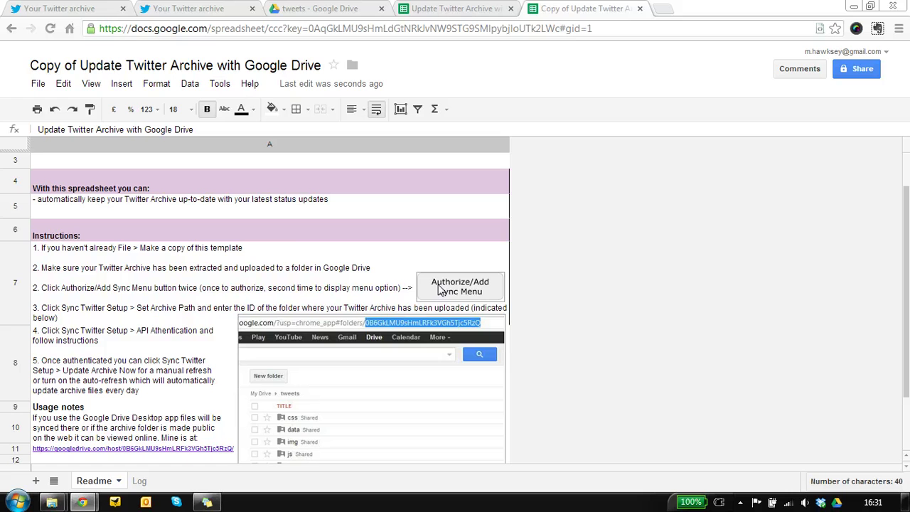
{"action": "left_click", "coordinate": [455, 288]}
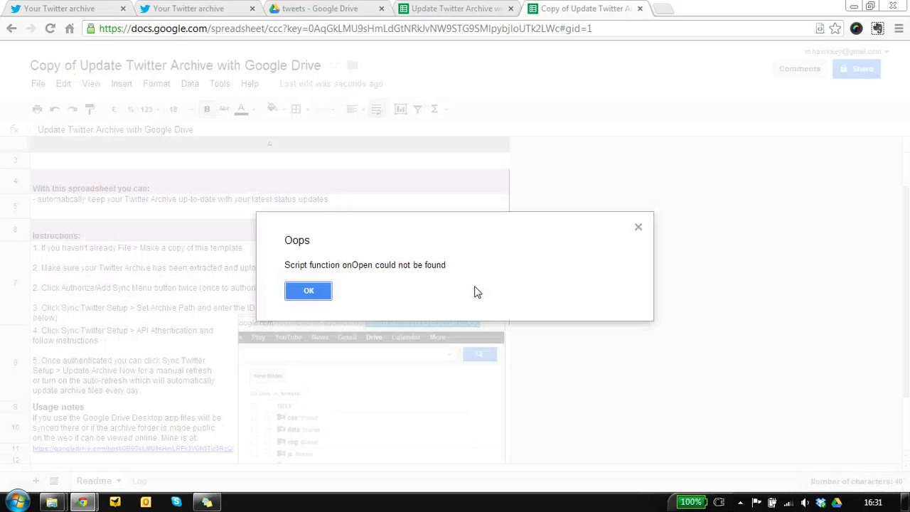
{"action": "left_click", "coordinate": [306, 296]}
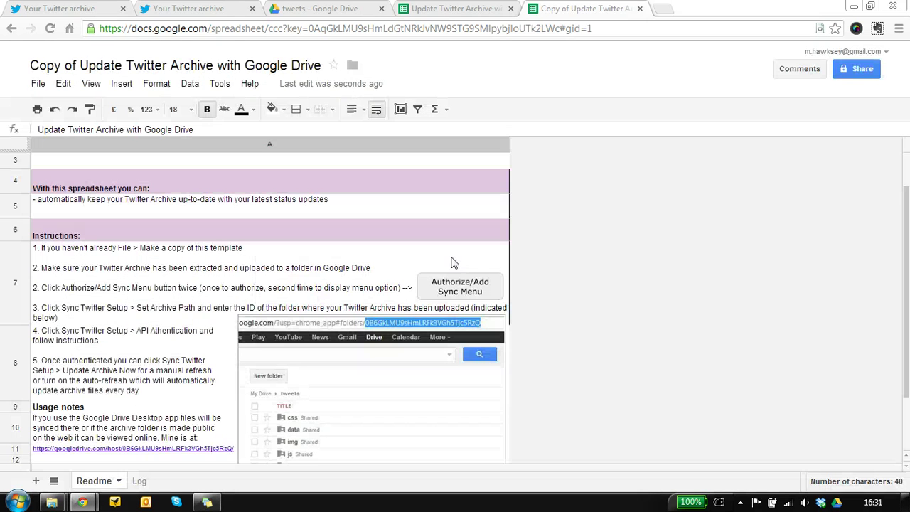
- Open and close the script editor, then authorise the script and add the sync menu
{"action": "left_click", "coordinate": [226, 89]}
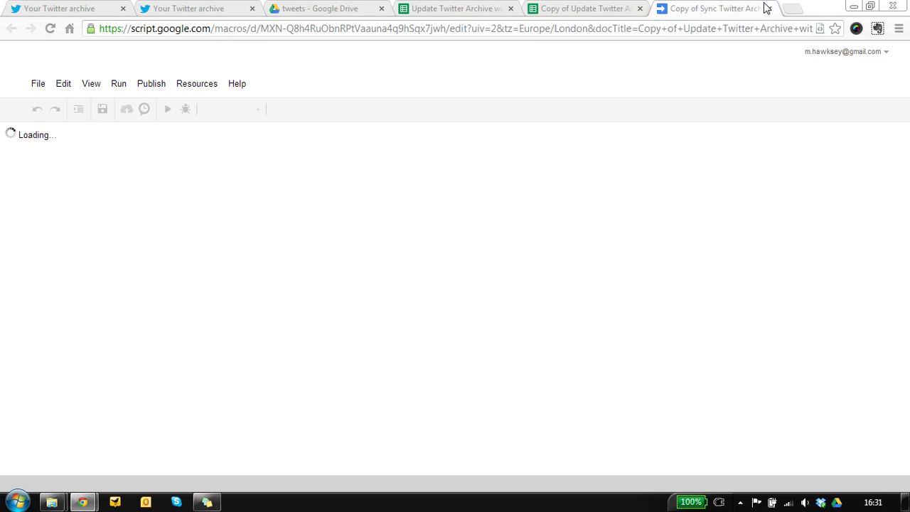
{"action": "left_click", "coordinate": [770, 8]}
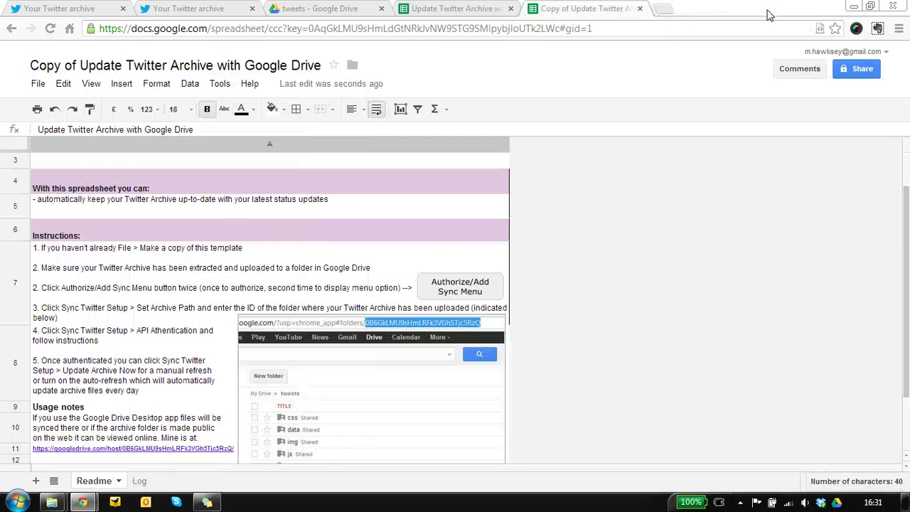
{"action": "left_click", "coordinate": [450, 296]}
{"action": "left_click", "coordinate": [470, 286]}
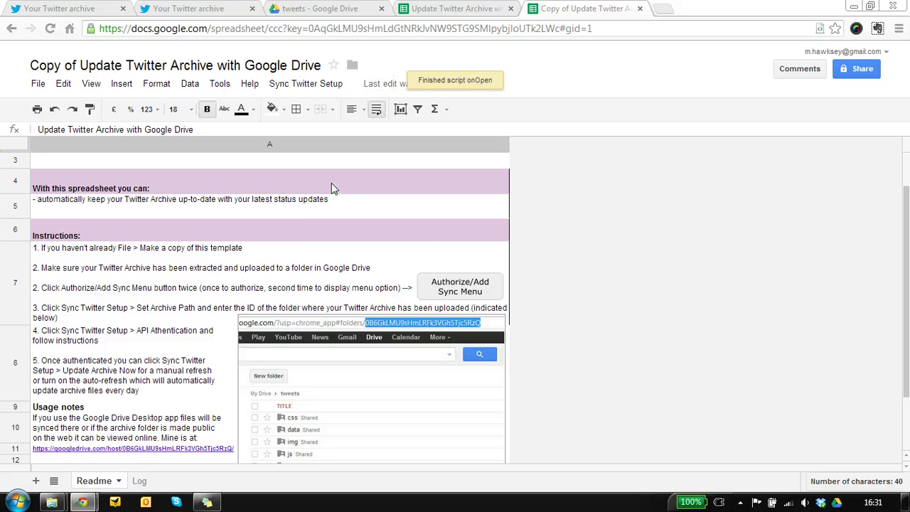
- Open Set Archive Path and copy the tweets folder ID from the Drive tab's URL
{"action": "left_click", "coordinate": [294, 85]}
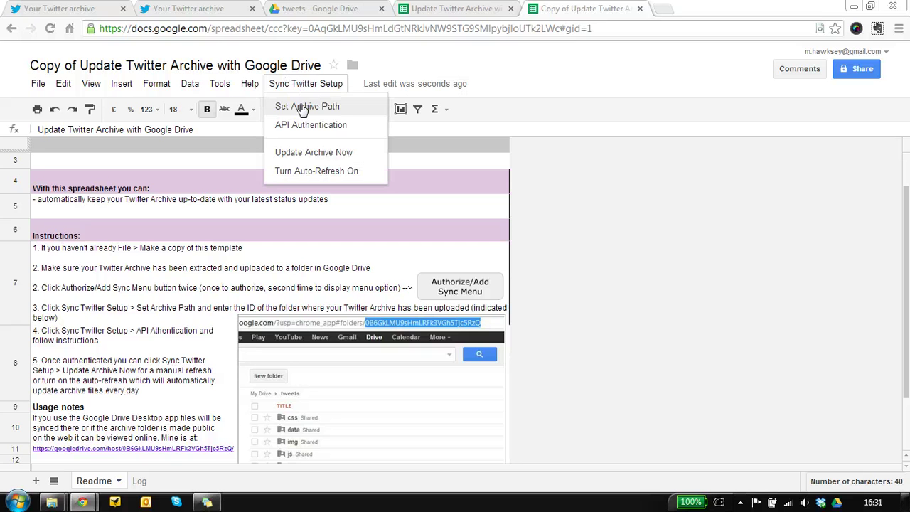
{"action": "left_click", "coordinate": [302, 108]}
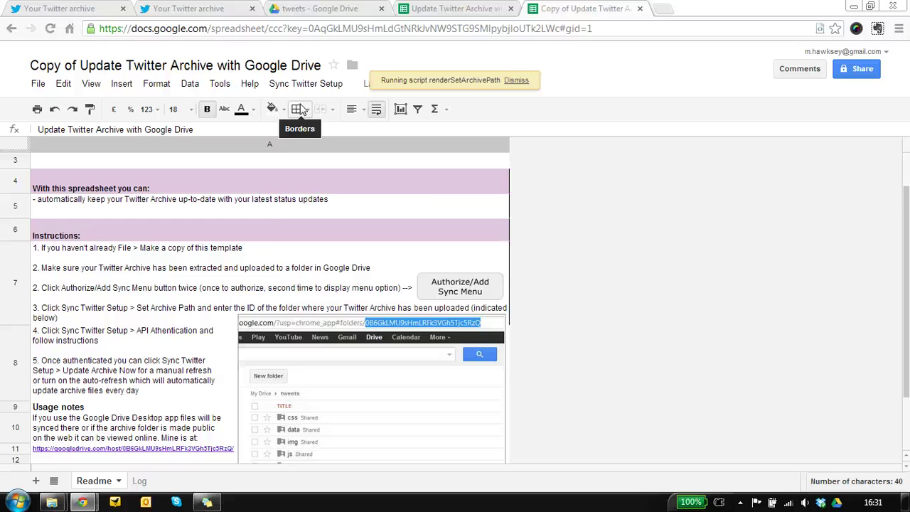
{"action": "left_click", "coordinate": [329, 10]}
{"action": "left_click", "coordinate": [255, 28]}
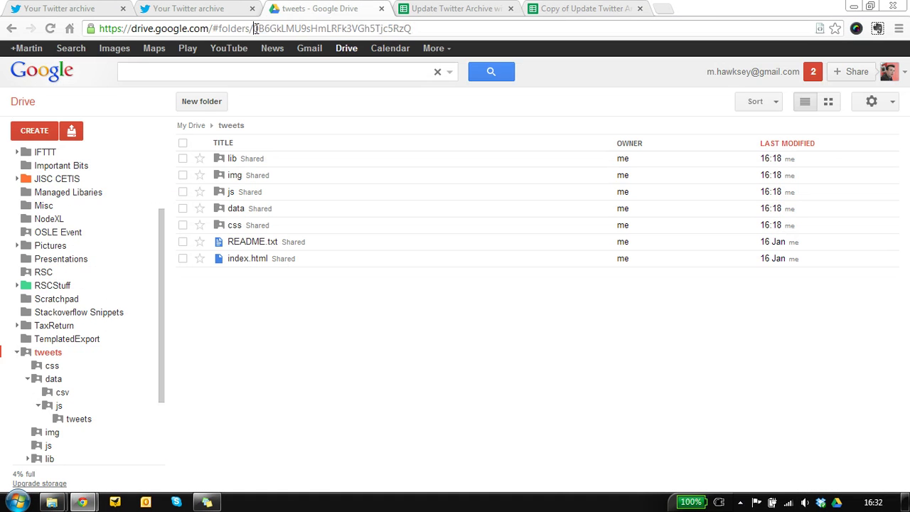
{"action": "left_click_drag", "start_coordinate": [254, 29], "coordinate": [421, 33]}
{"action": "key", "text": "ctrl+c"}
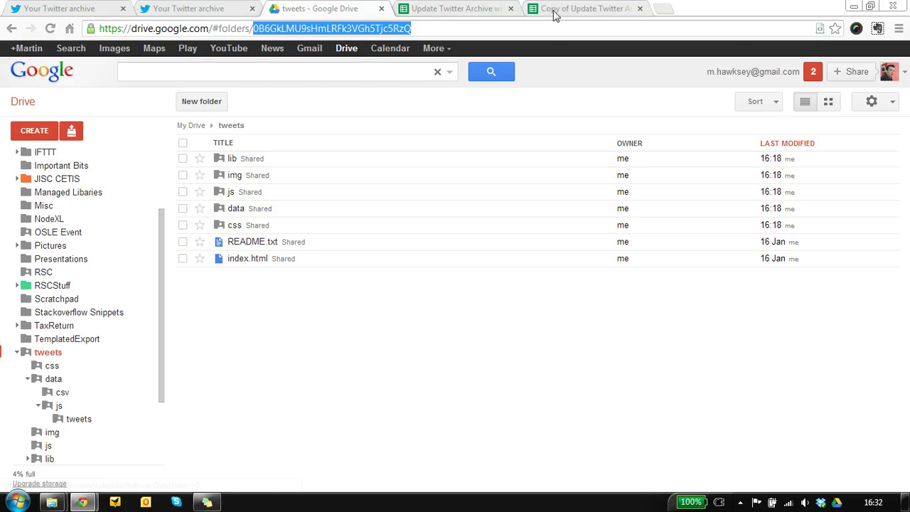
- Paste the folder ID into the Folder ID field and save the configuration
{"action": "left_click", "coordinate": [575, 10]}
{"action": "left_click", "coordinate": [485, 261]}
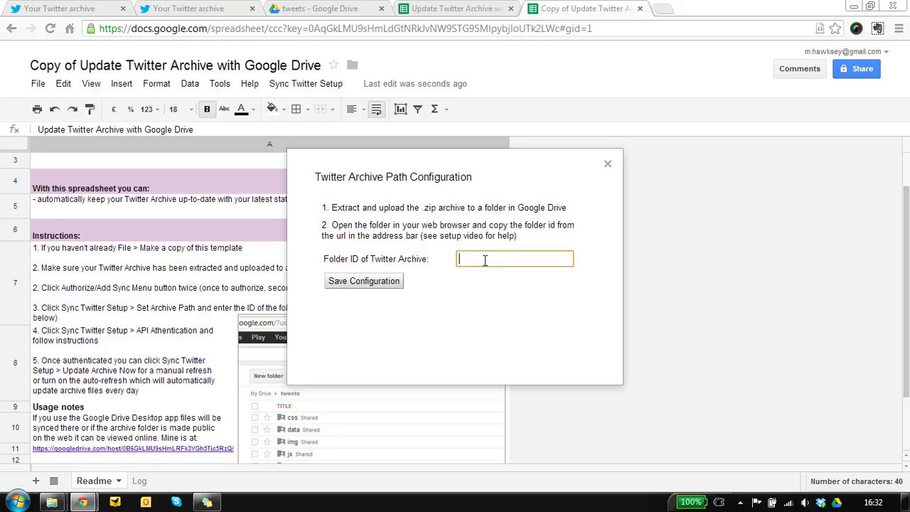
{"action": "key", "text": "ctrl+v"}
{"action": "left_click_drag", "start_coordinate": [495, 263], "coordinate": [435, 261]}
{"action": "left_click", "coordinate": [370, 283]}
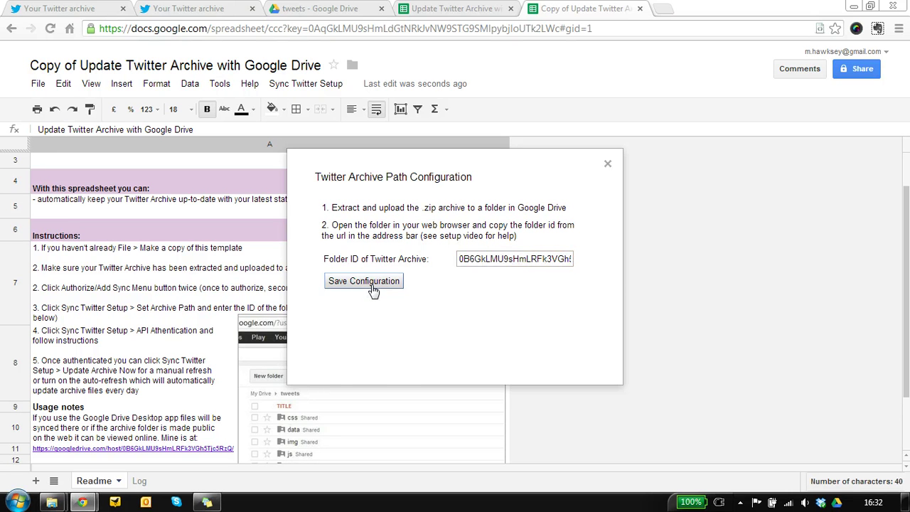
{"action": "left_click", "coordinate": [316, 85]}
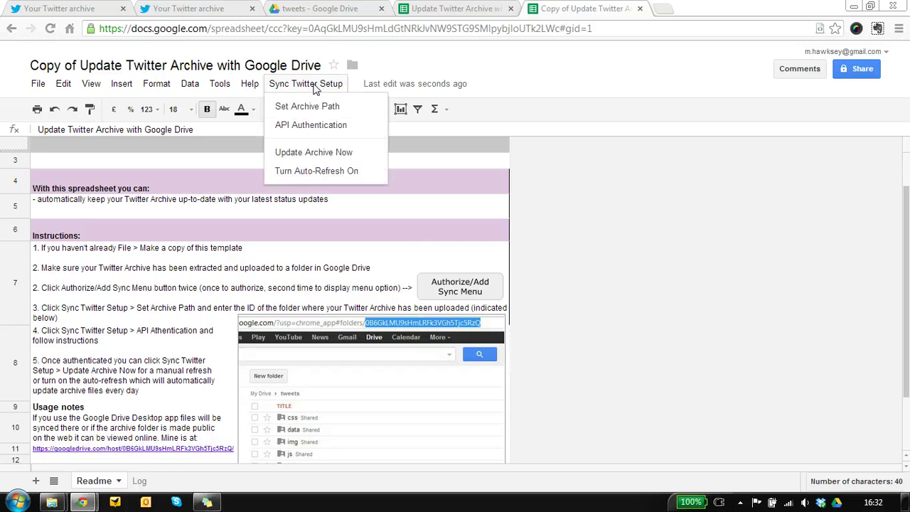
- Open the Twitter API Authentication Configuration dialog from Sync Twitter Setup
{"action": "left_click", "coordinate": [320, 126]}
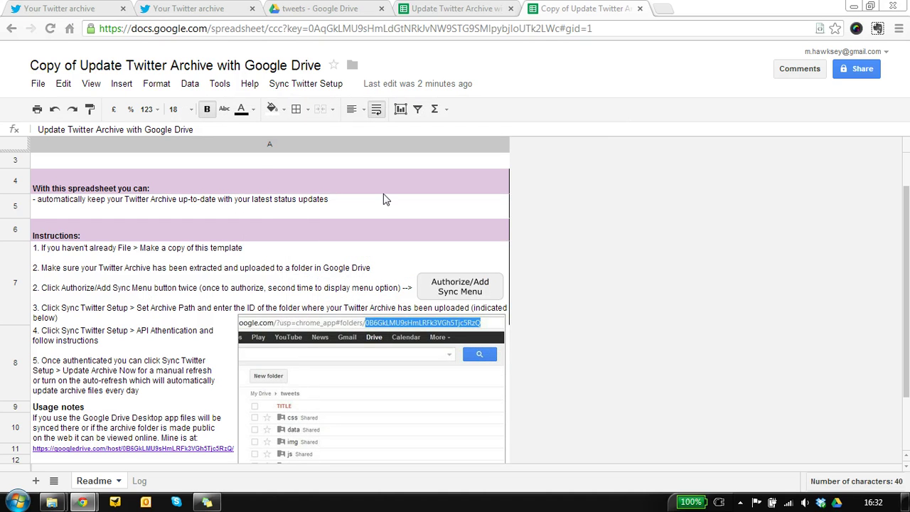
- Run the authorize function in the script editor and authorize the app on Twitter
{"action": "left_click", "coordinate": [220, 83]}
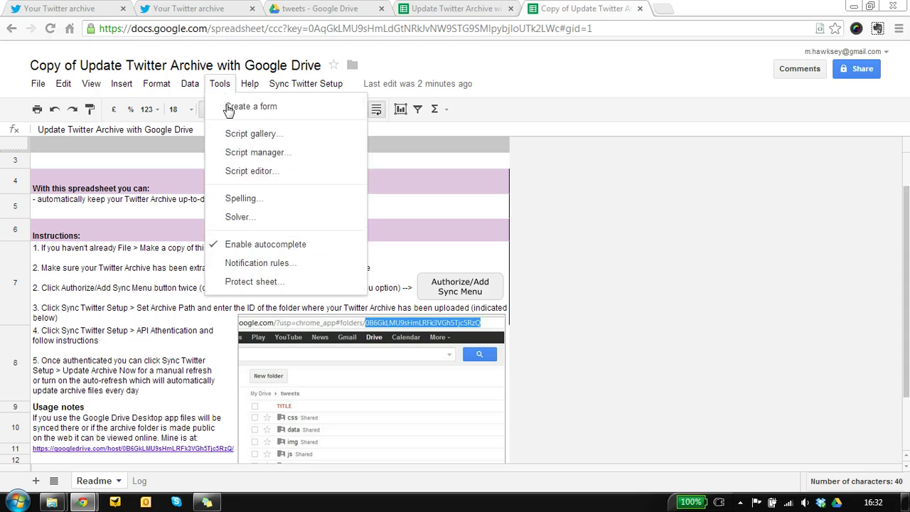
{"action": "left_click", "coordinate": [263, 171]}
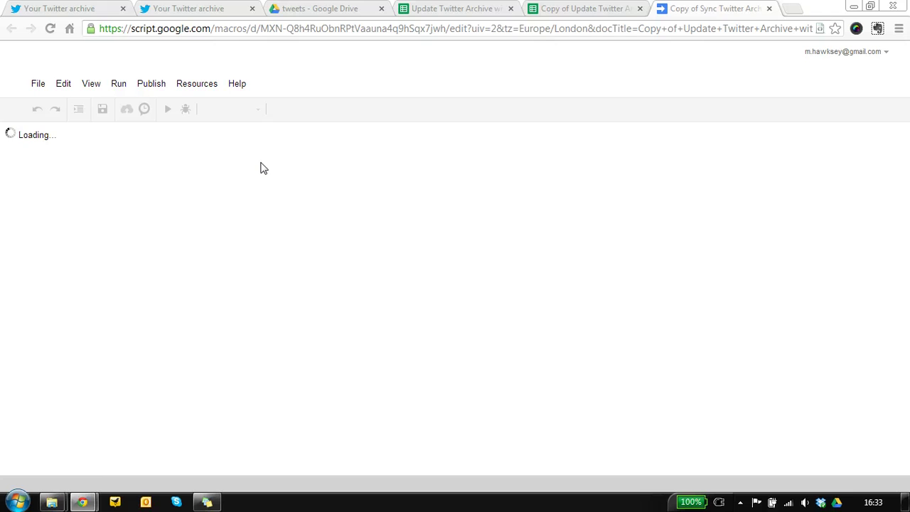
{"action": "left_click", "coordinate": [237, 110]}
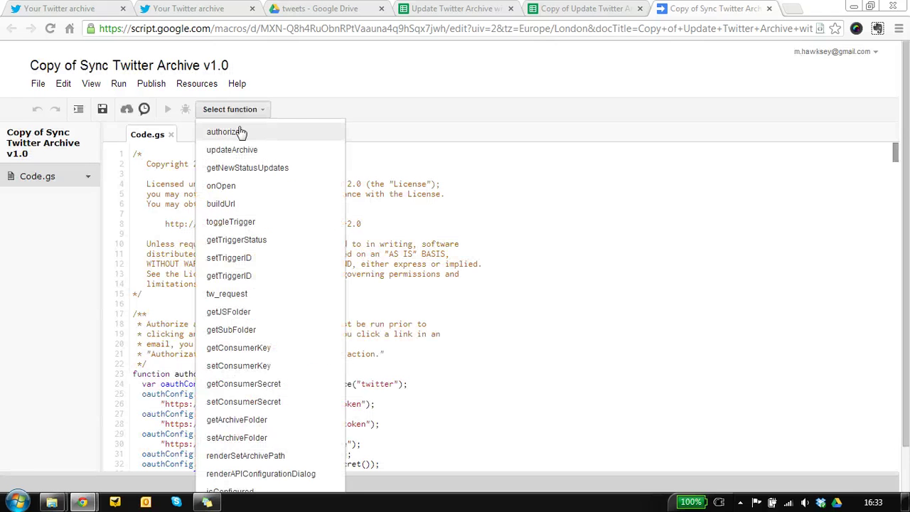
{"action": "left_click", "coordinate": [241, 133]}
{"action": "left_click", "coordinate": [168, 109]}
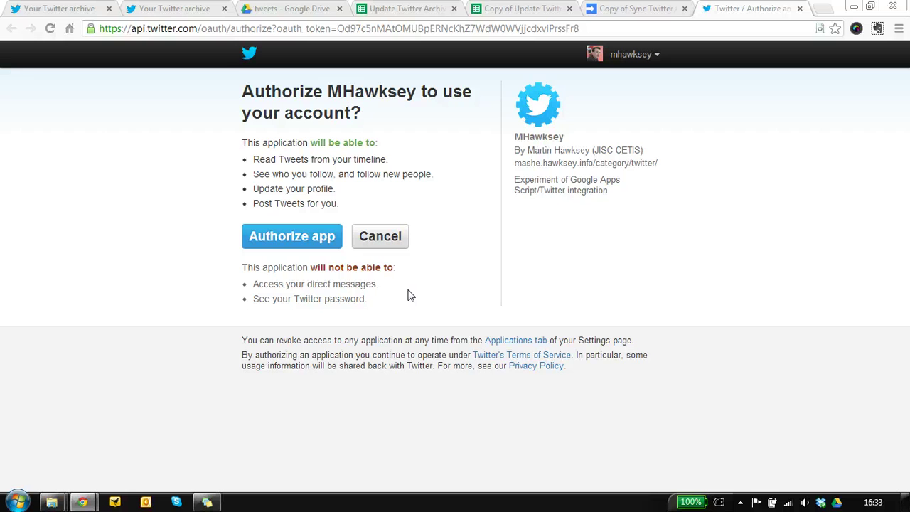
{"action": "left_click", "coordinate": [315, 246]}
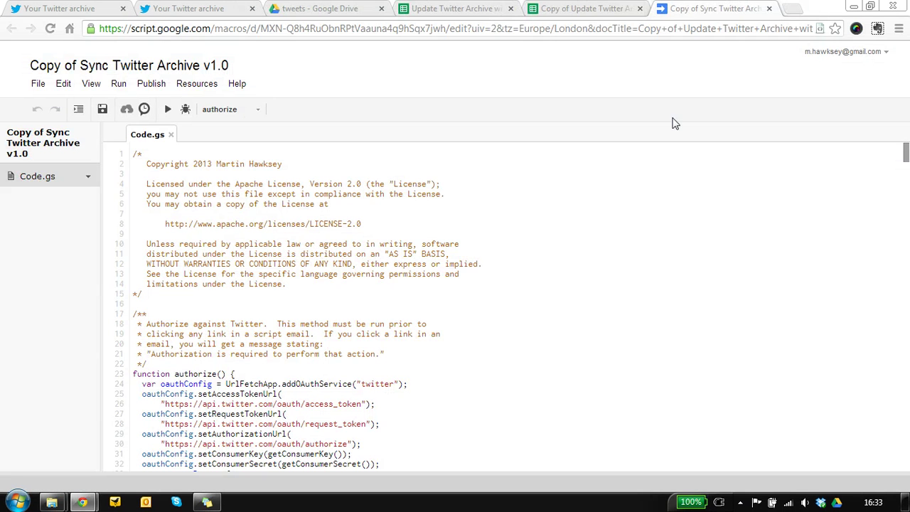
- Close the script editor and review the monthly .js files in data > js > tweets
{"action": "left_click", "coordinate": [769, 8]}
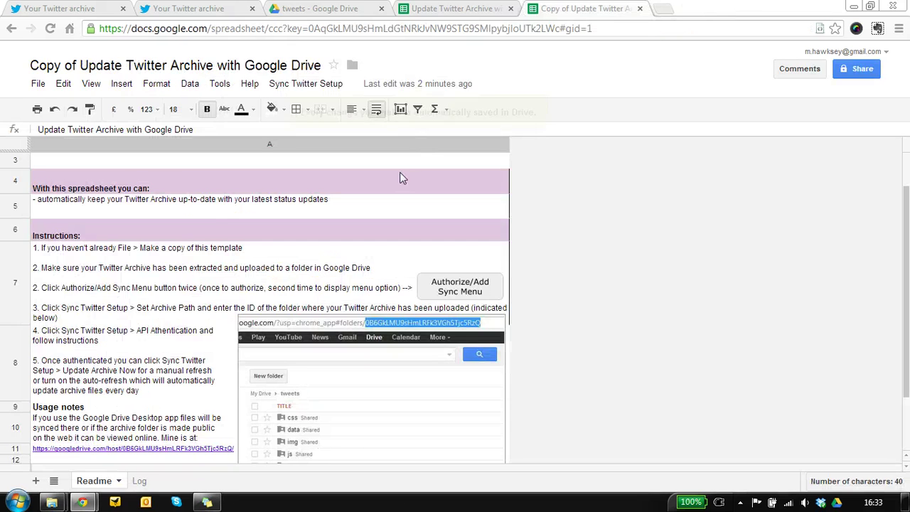
{"action": "left_click", "coordinate": [329, 10]}
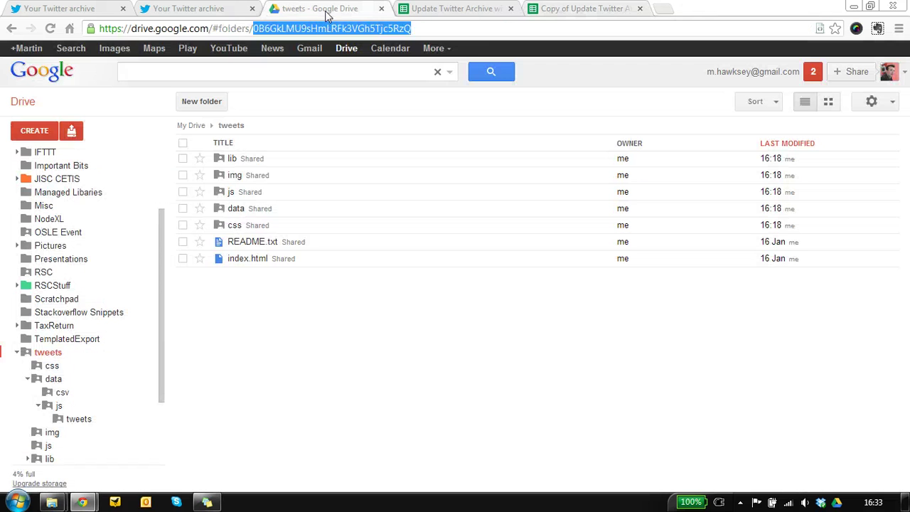
{"action": "left_click", "coordinate": [236, 211]}
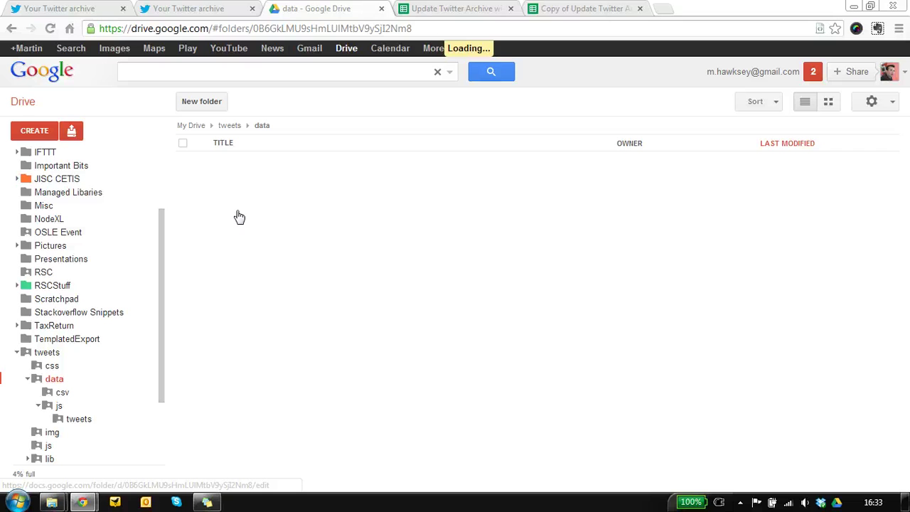
{"action": "left_click", "coordinate": [234, 161]}
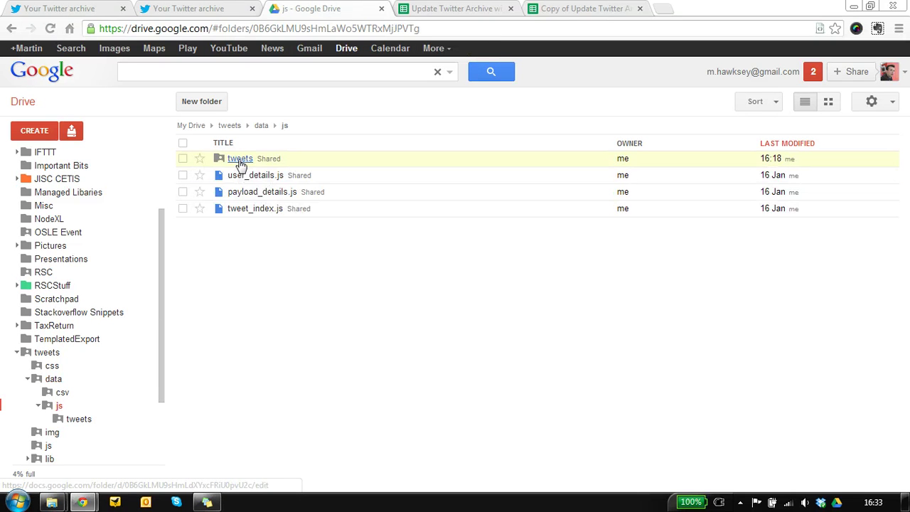
{"action": "left_click", "coordinate": [240, 159]}
{"action": "left_click_drag", "start_coordinate": [908, 211], "coordinate": [908, 414]}
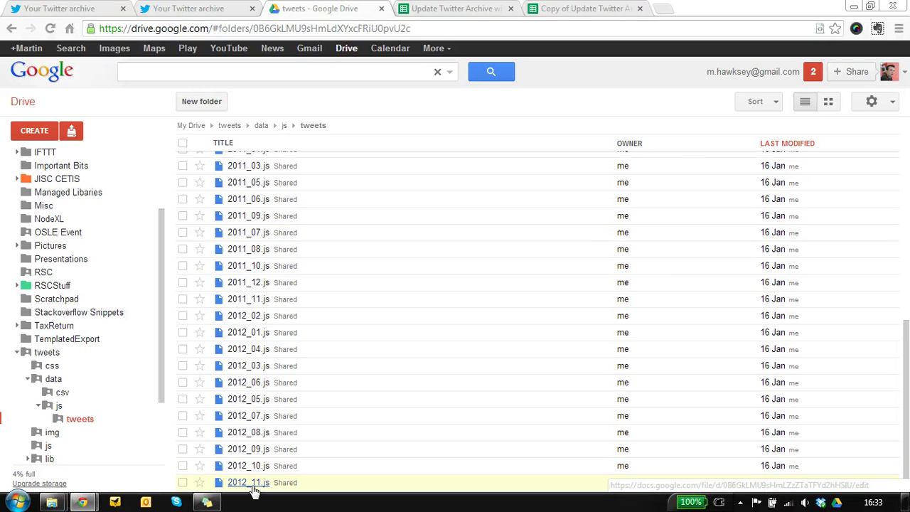
{"action": "left_click", "coordinate": [562, 11]}
- Run Update Archive Now and check the Log sheet for 555 new tweets
{"action": "left_click", "coordinate": [315, 83]}
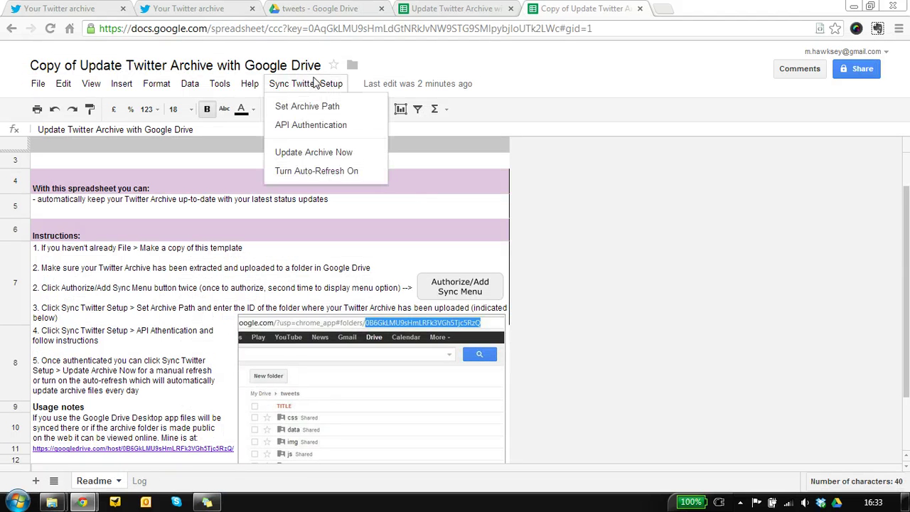
{"action": "left_click", "coordinate": [316, 153]}
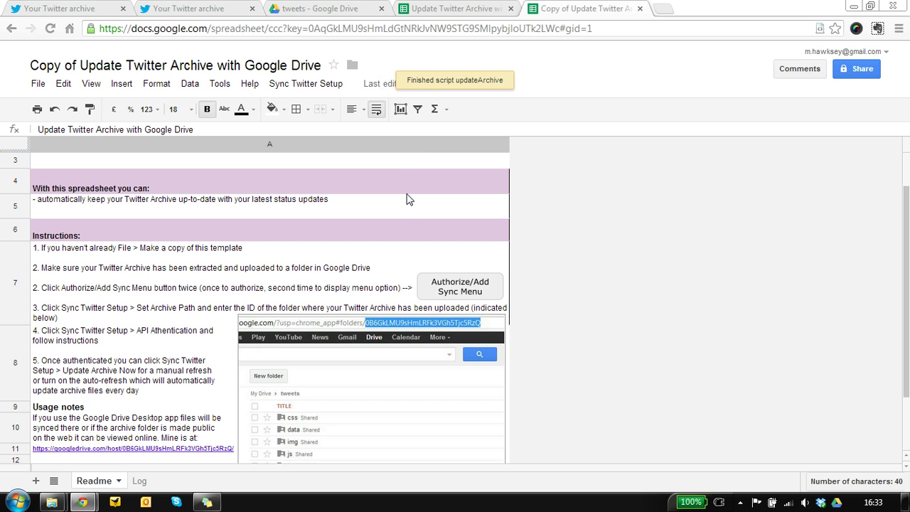
{"action": "left_click", "coordinate": [139, 481]}
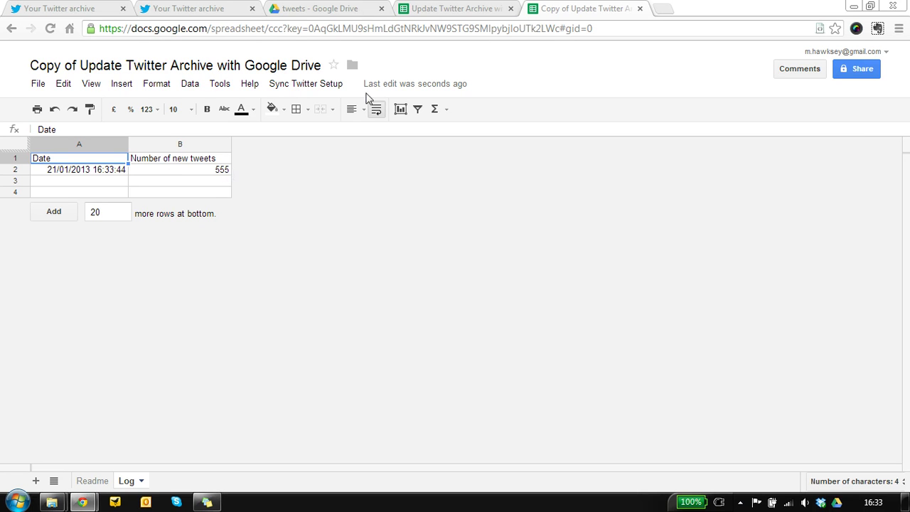
- Check the Drive tweets folder for new 2013_01.js and updated 2012_12.js at 16:33
{"action": "left_click", "coordinate": [300, 10]}
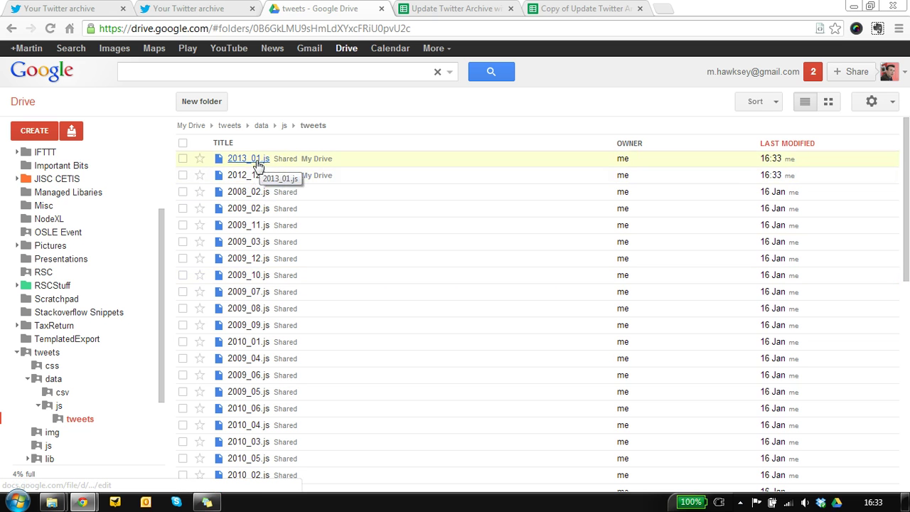
{"action": "left_click_drag", "start_coordinate": [906, 199], "coordinate": [906, 409]}
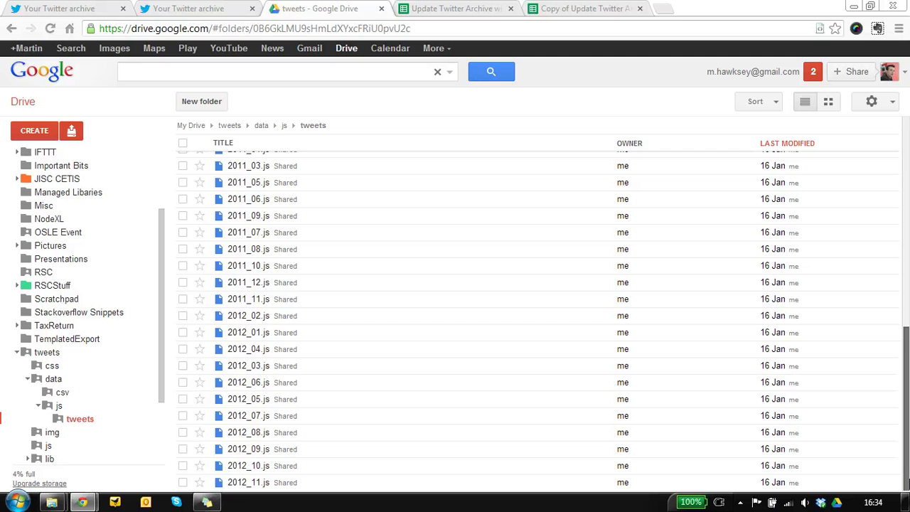
{"action": "scroll", "coordinate": [587, 412], "scroll_direction": "up", "scroll_amount": 3}
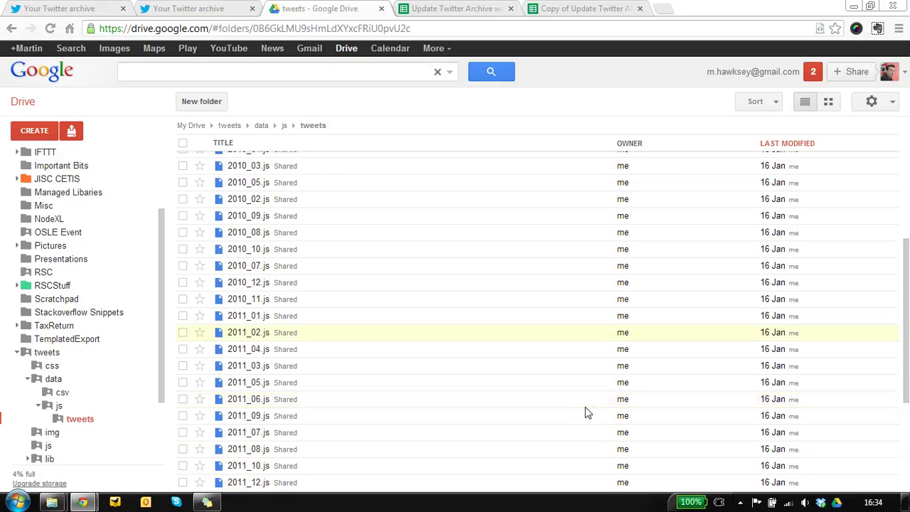
{"action": "scroll", "coordinate": [580, 408], "scroll_direction": "up", "scroll_amount": 5}
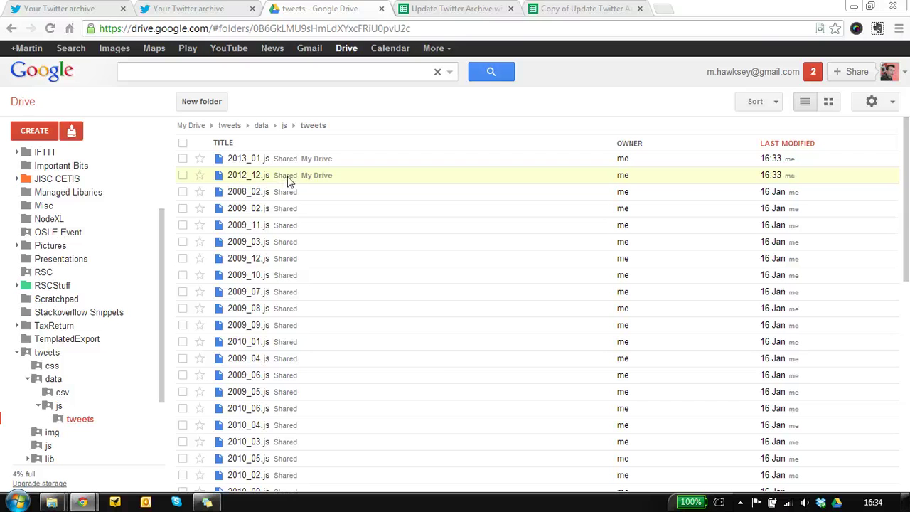
- Reload the Your Twitter archive page so it shows January 2013 with 202 tweets
{"action": "left_click", "coordinate": [183, 8]}
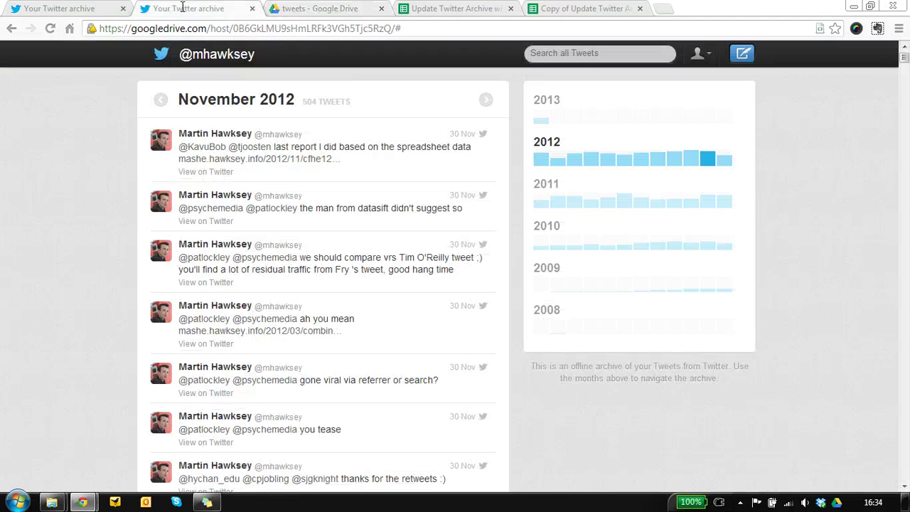
{"action": "left_click", "coordinate": [406, 27]}
{"action": "key", "text": "Return"}
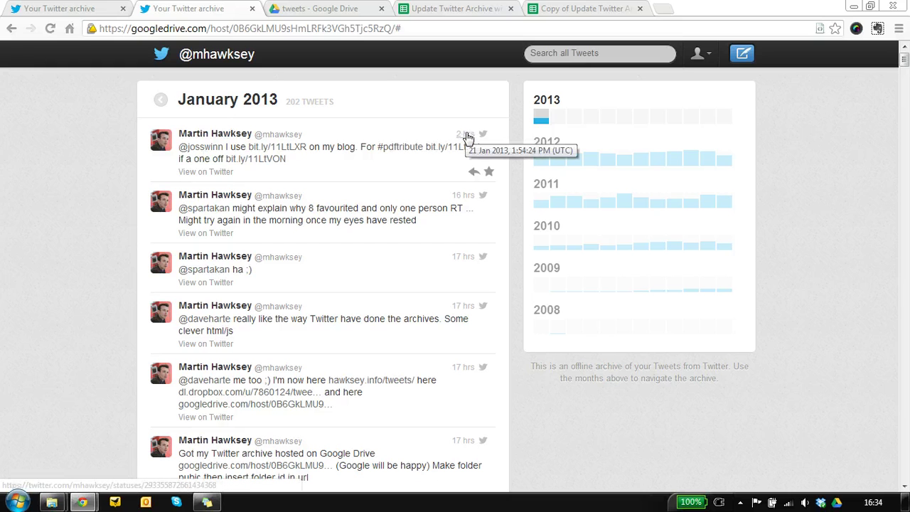
{"action": "key", "text": "ctrl+l"}
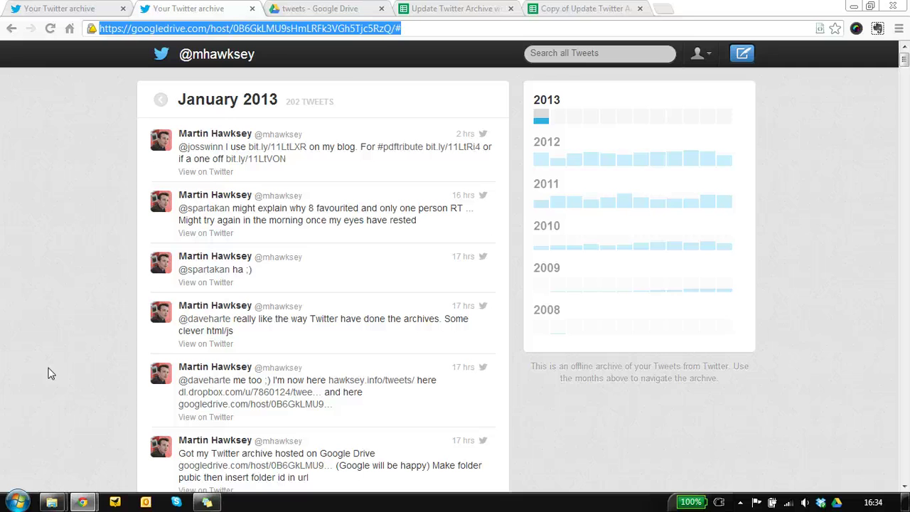
- On the Readme sheet, choose Sync Twitter Setup > Turn Auto-Refresh On, then verify it's enabled
{"action": "left_click", "coordinate": [589, 8]}
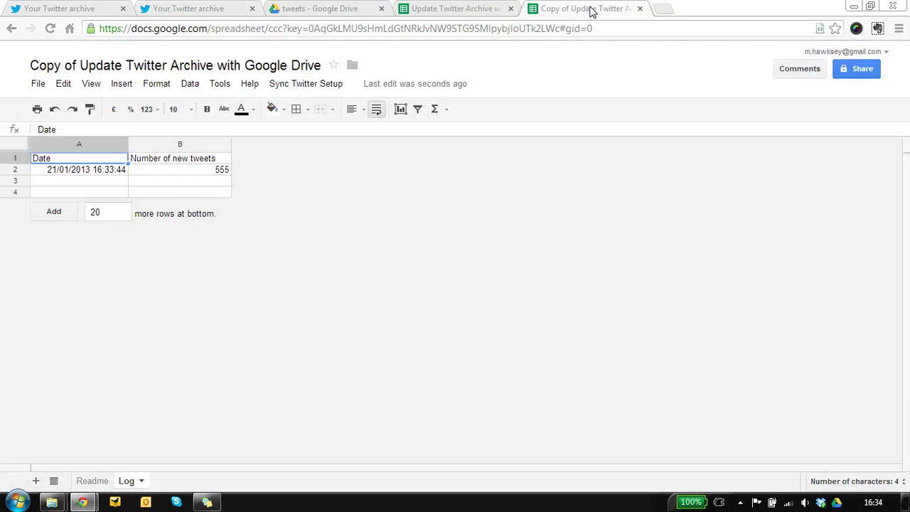
{"action": "left_click", "coordinate": [88, 483]}
{"action": "left_click", "coordinate": [284, 84]}
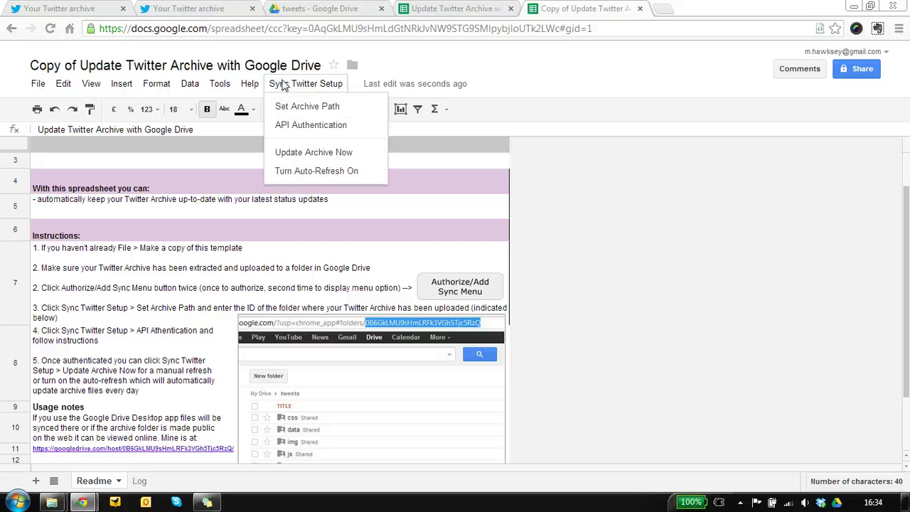
{"action": "left_click", "coordinate": [318, 172]}
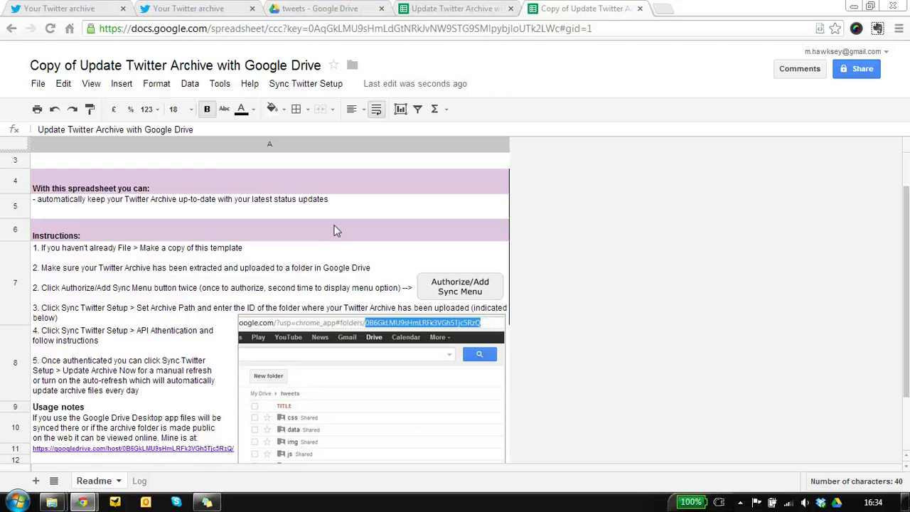
{"action": "left_click", "coordinate": [310, 84]}
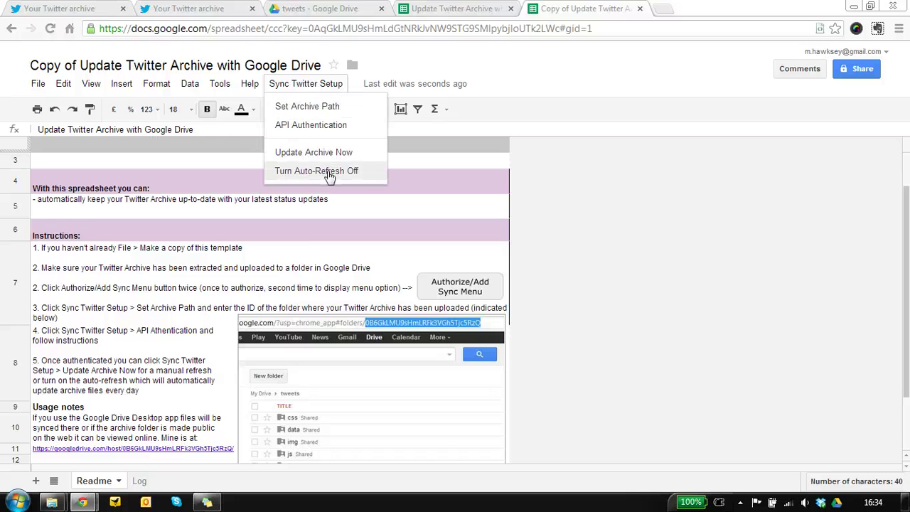
{"action": "left_click", "coordinate": [269, 263]}
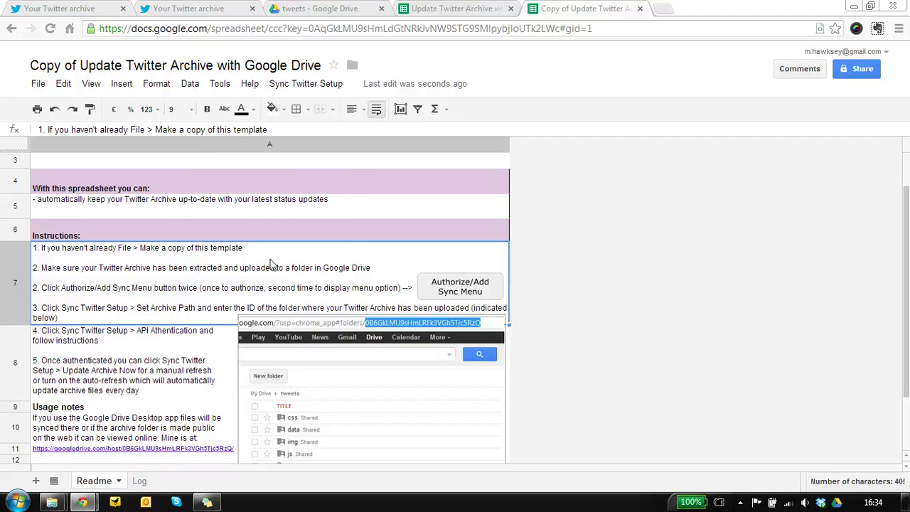